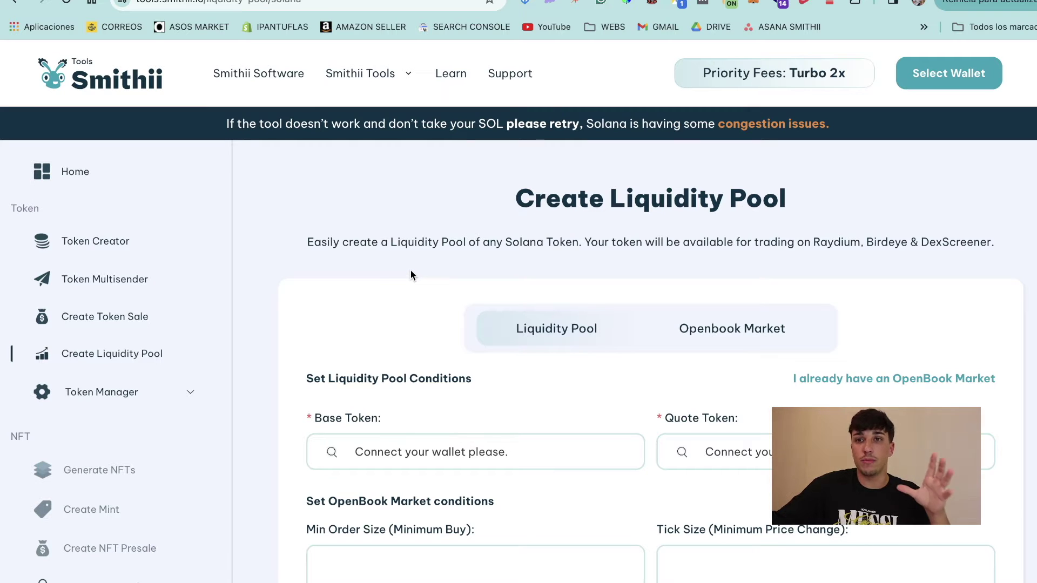
- Scroll through the Create Liquidity Pool form and turn on the advanced OpenBook Market options
scroll(416, 292, "down", 1)
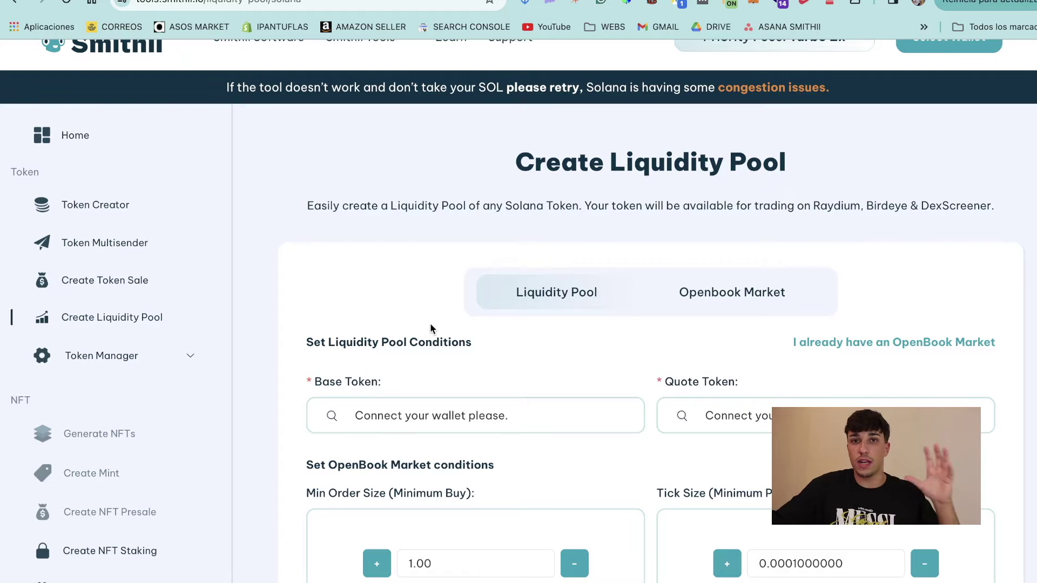
scroll(551, 275, "down", 1)
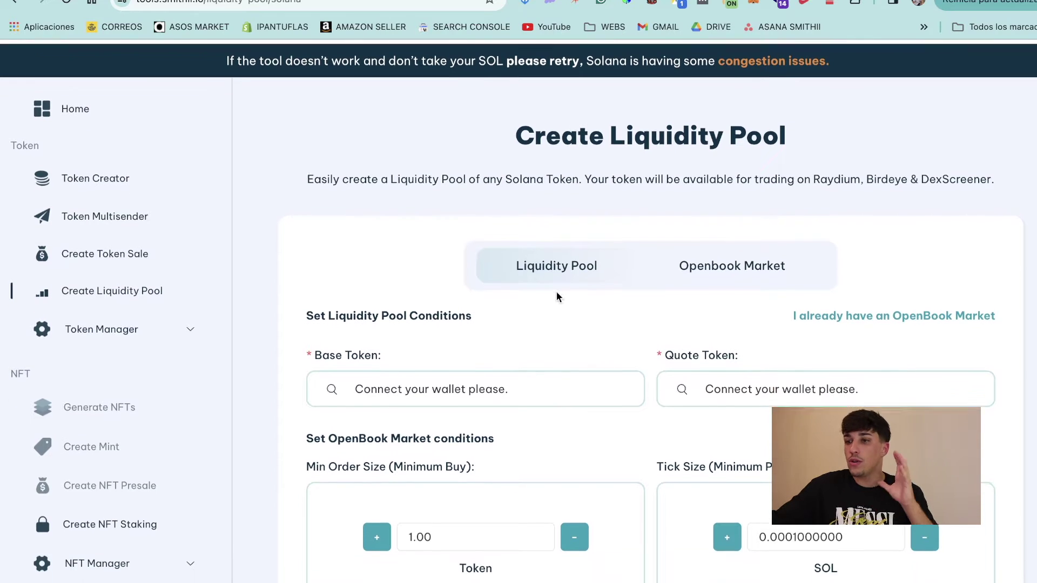
scroll(503, 379, "down", 5)
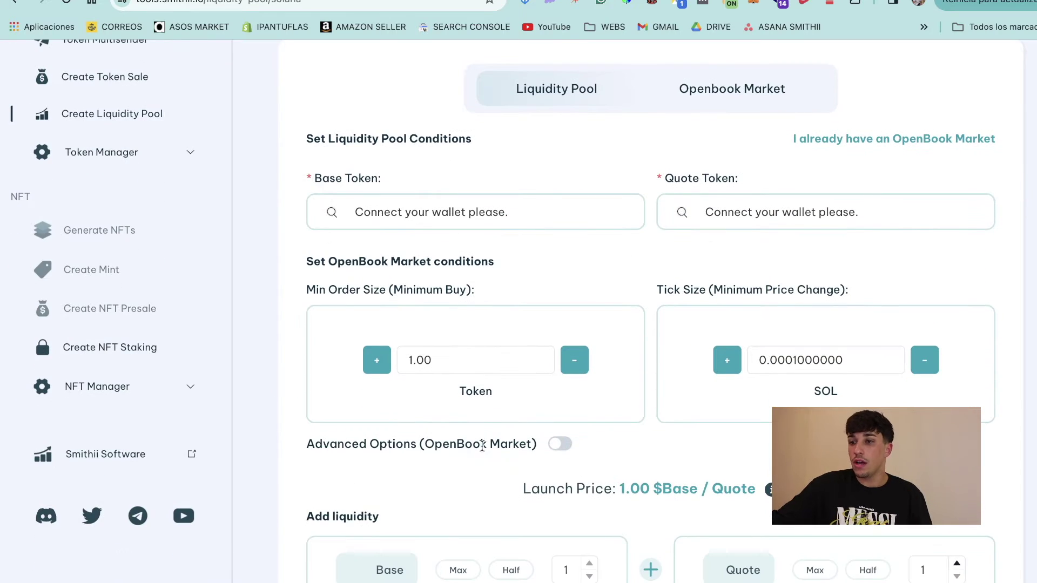
left_click(560, 444)
scroll(564, 418, "down", 1)
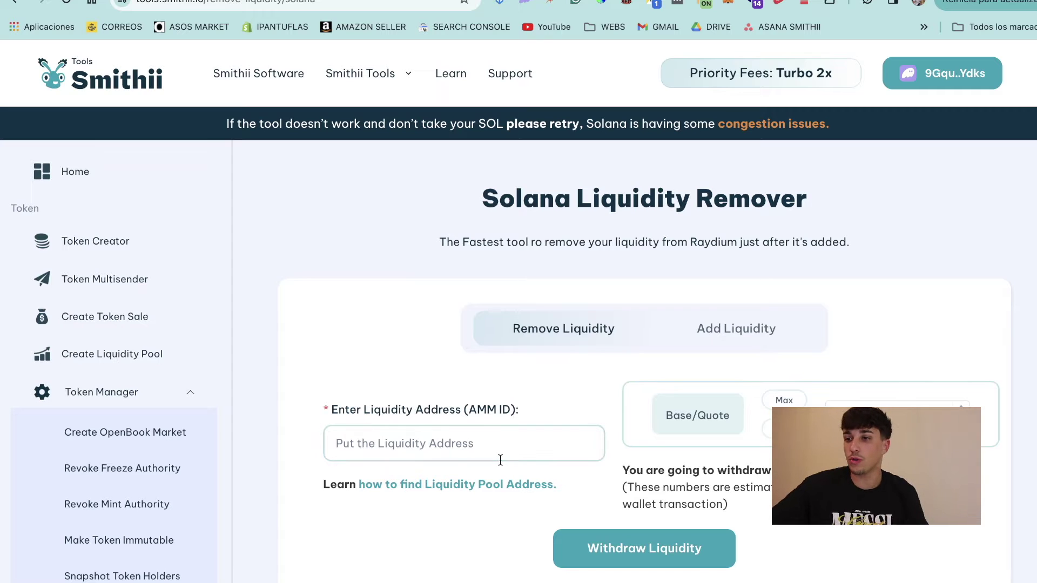
- Copy the IdoId address from Raydium IDO Purchase instruction #5, then open the NR – NO RUG token page
left_click(475, 455)
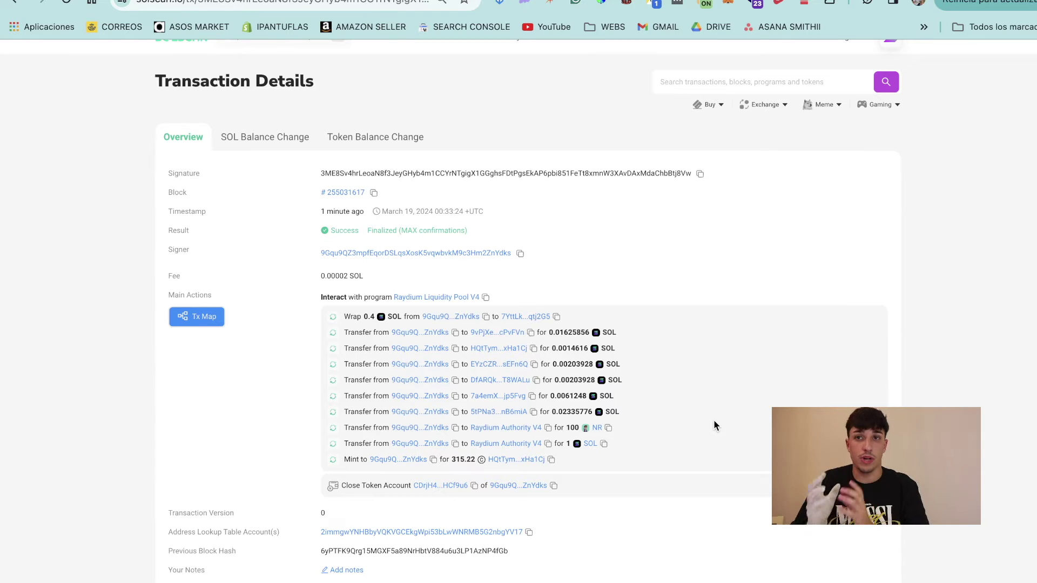
scroll(740, 286, "down", 1)
scroll(747, 297, "down", 15)
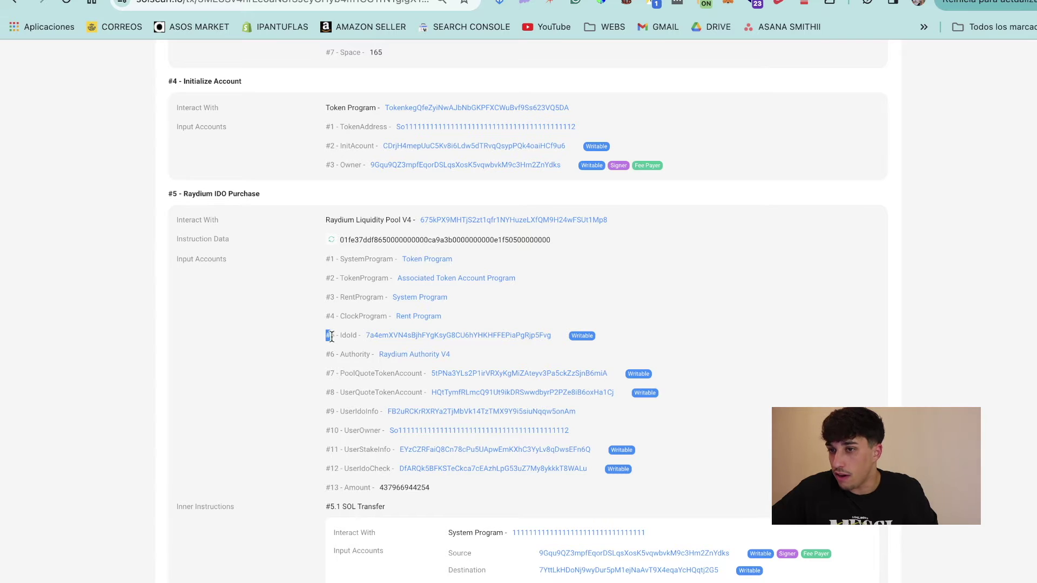
double_click(348, 335)
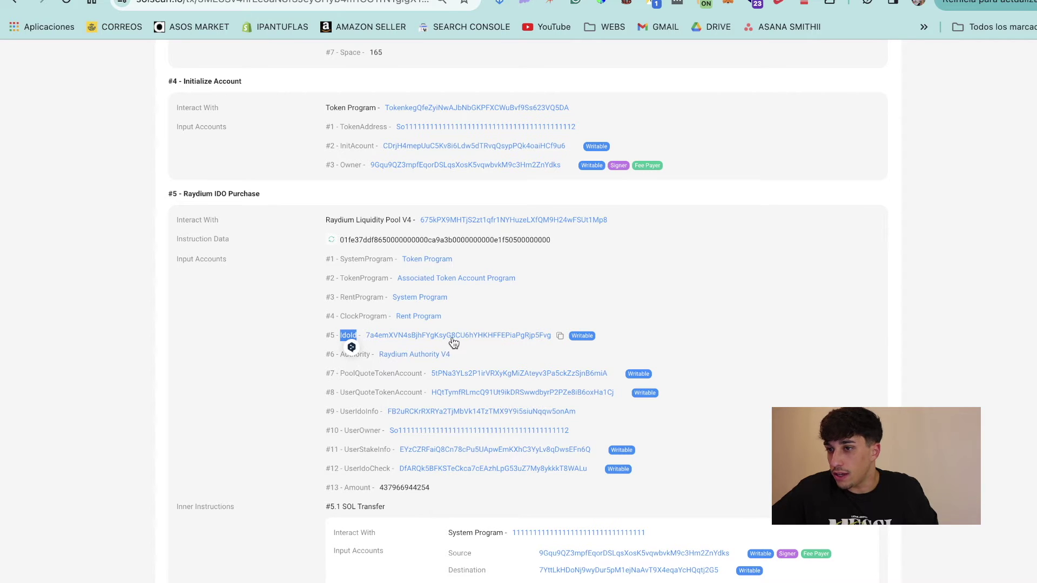
left_click(559, 336)
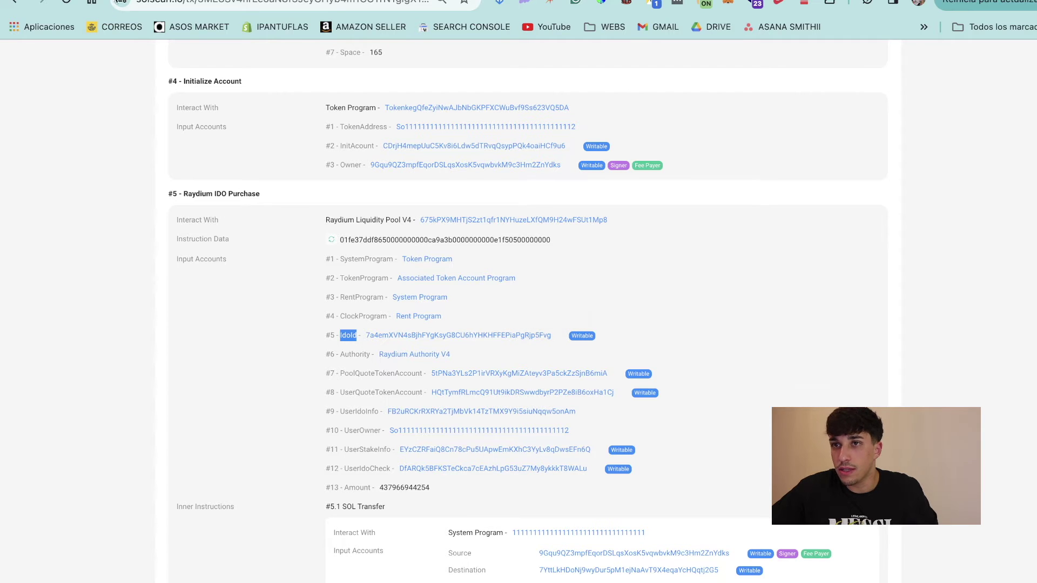
key("ctrl+Tab")
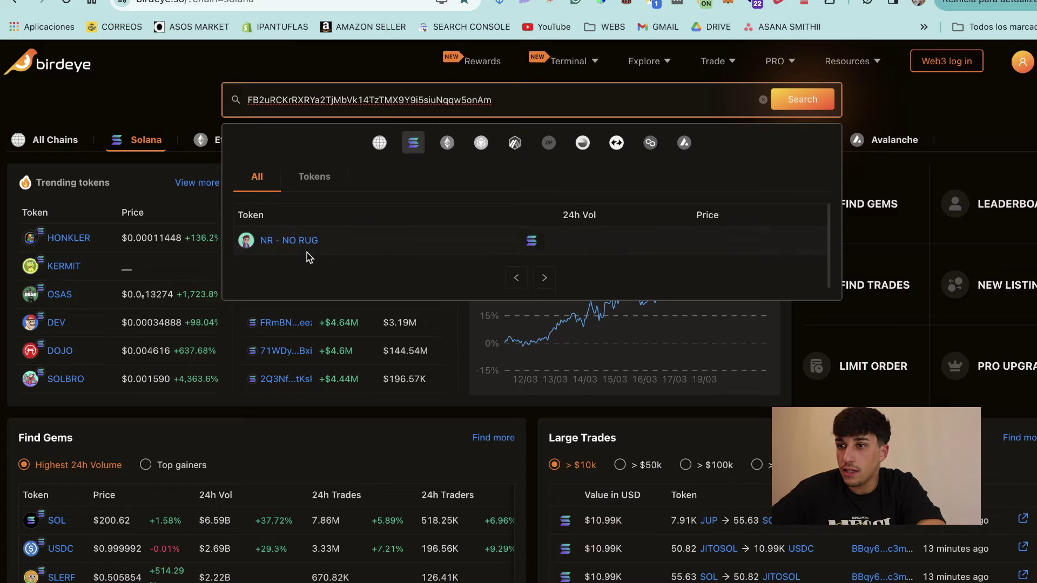
left_click(296, 248)
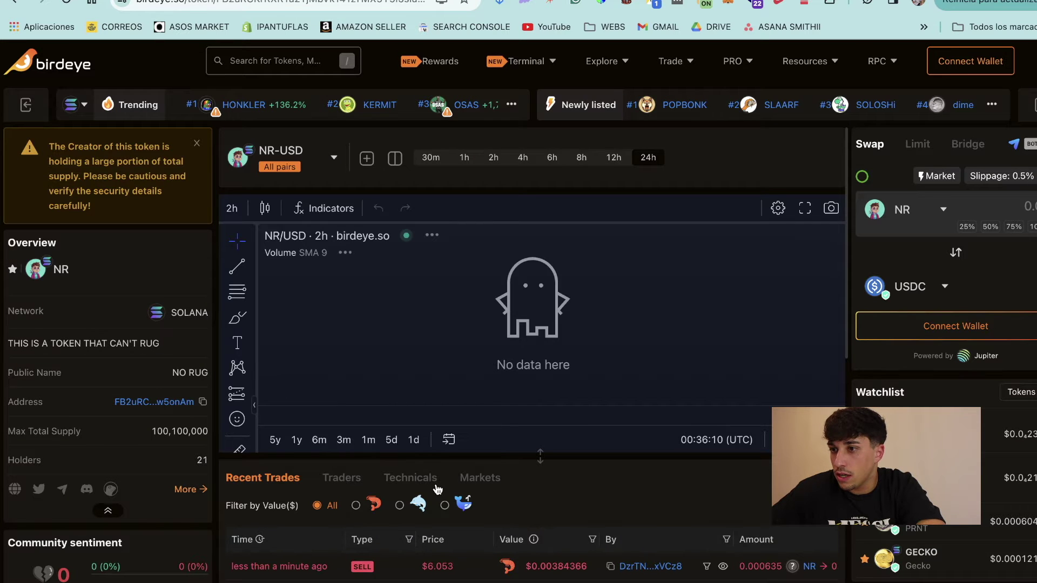
- Browse the NR – NO RUG recent trades and open and close the NR-SOL pair list
scroll(442, 481, "down", 7)
scroll(433, 454, "down", 3)
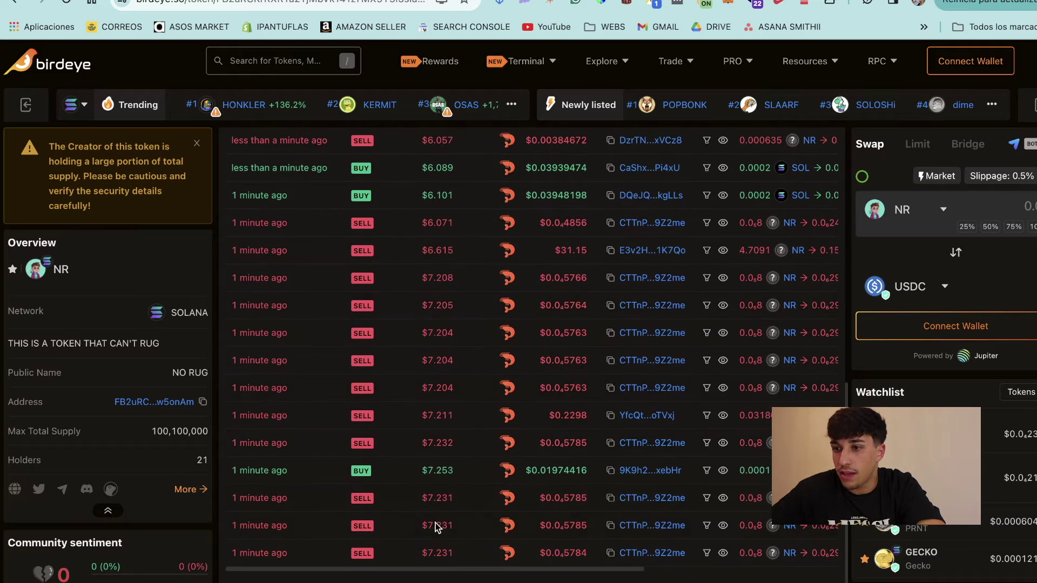
scroll(496, 478, "up", 5)
scroll(606, 489, "down", 5)
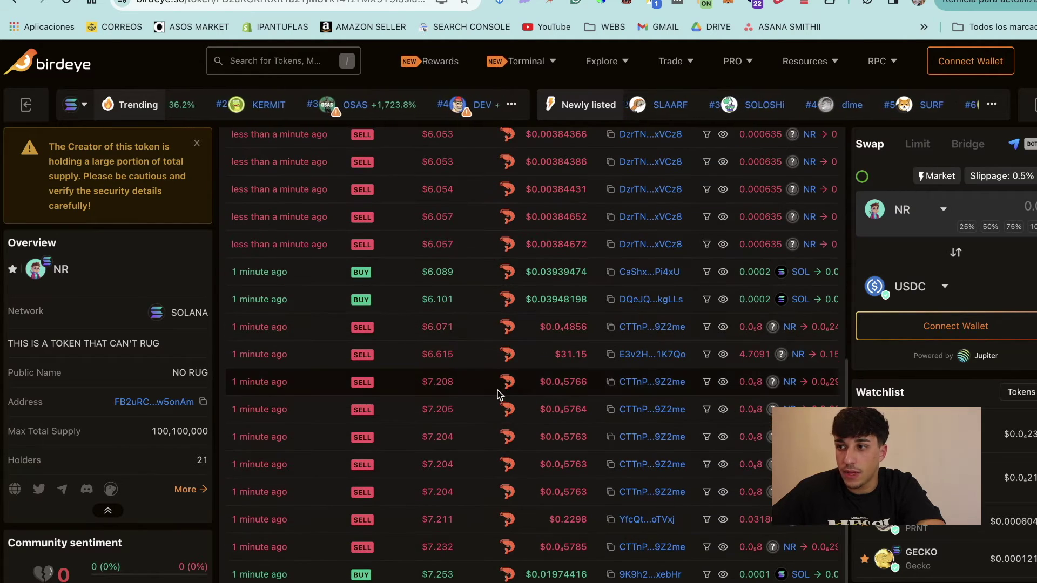
scroll(507, 360, "down", 2)
scroll(419, 465, "up", 5)
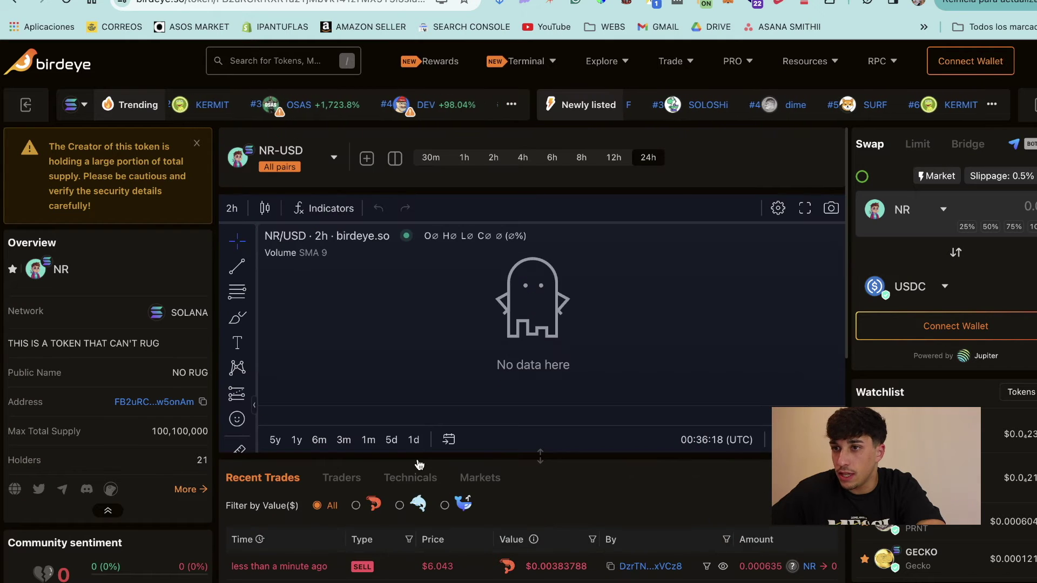
scroll(152, 382, "down", 5)
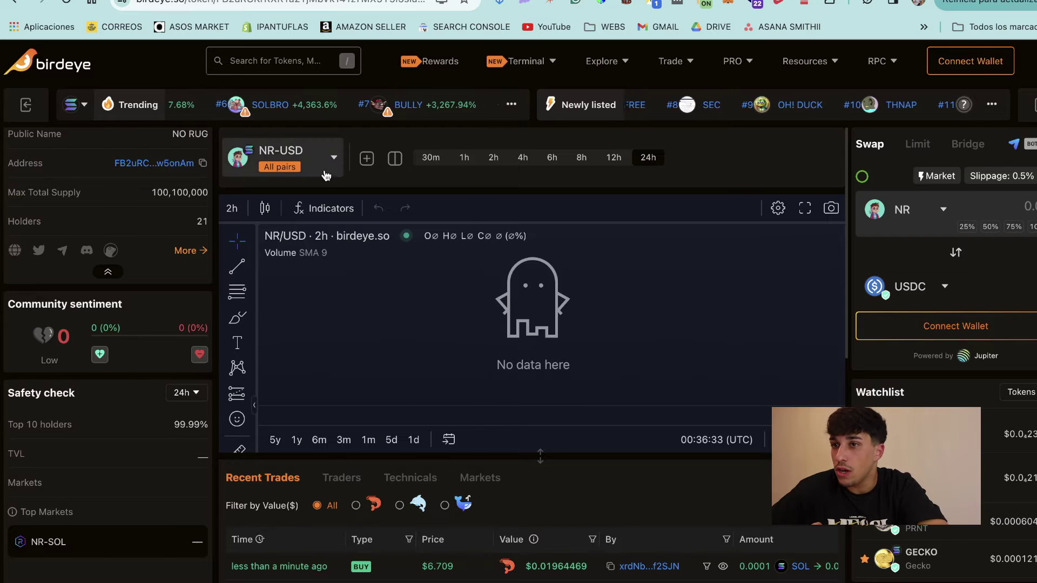
left_click(286, 156)
left_click(581, 502)
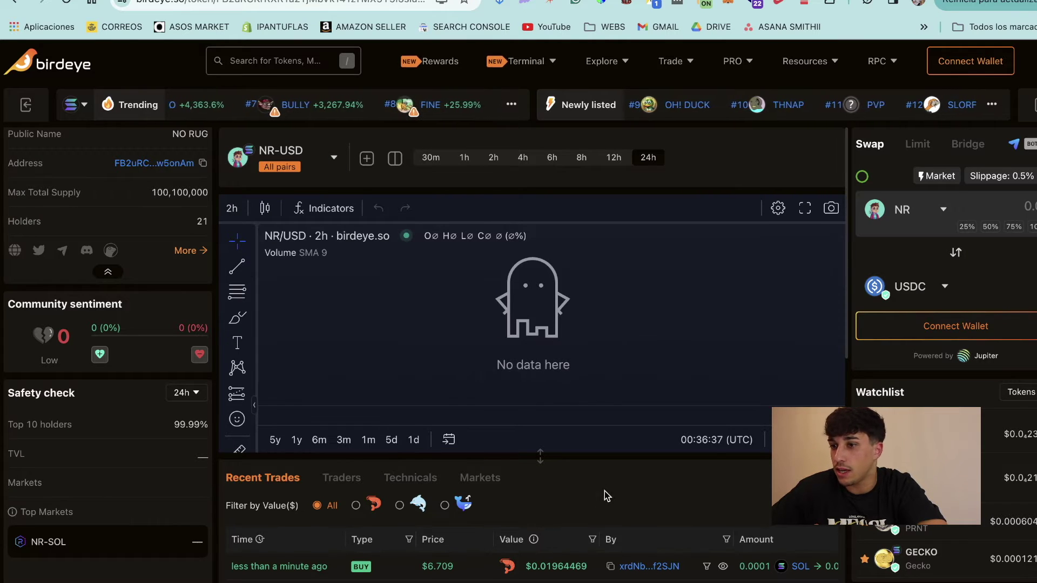
scroll(605, 497, "down", 6)
scroll(377, 299, "up", 5)
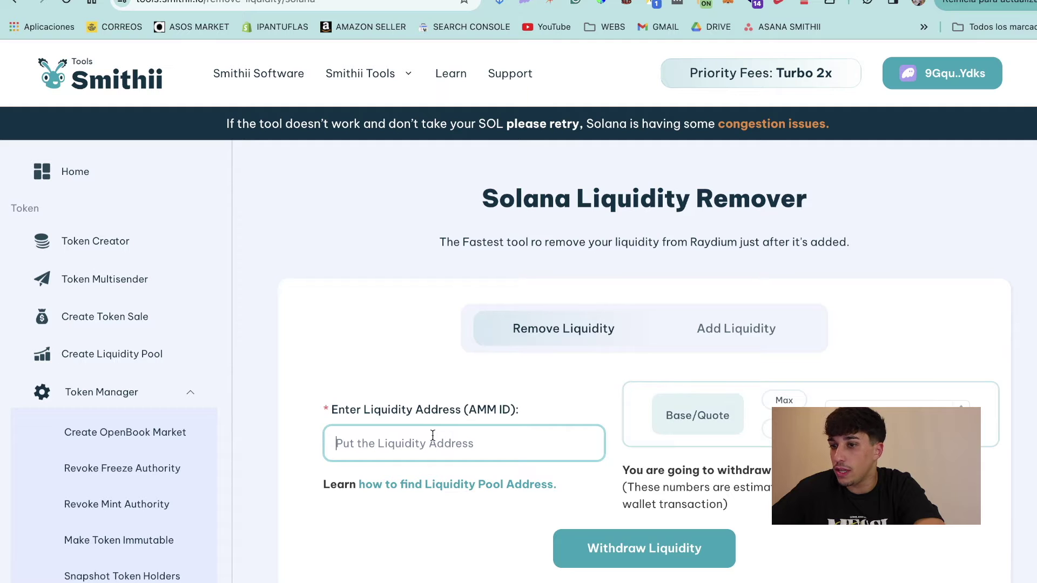
- Paste the copied pool address into the AMM ID field and set the amount to Max
key("ctrl+v")
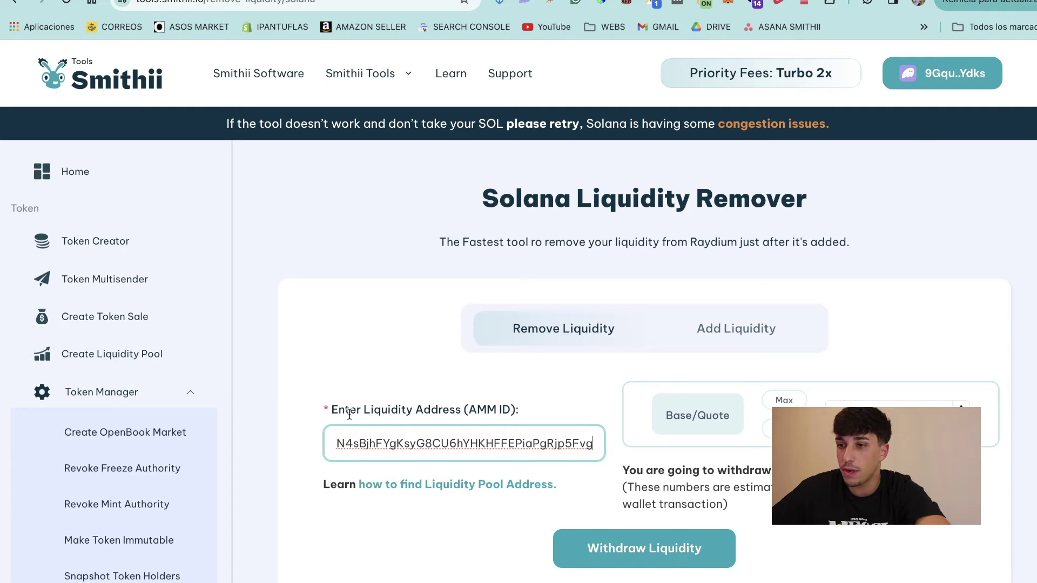
left_click_drag(339, 414, 528, 424)
left_click(336, 443)
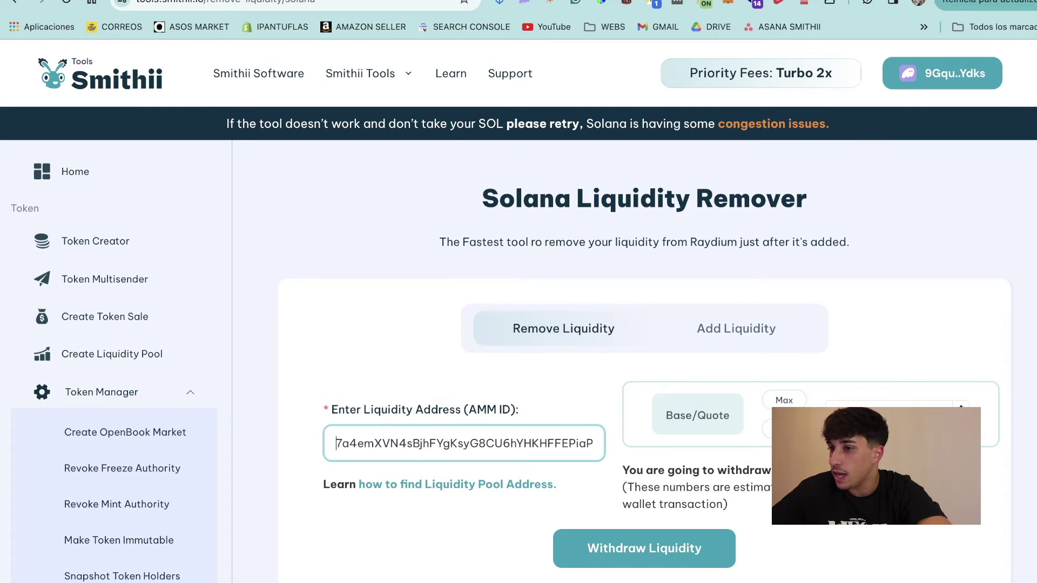
left_click(772, 401)
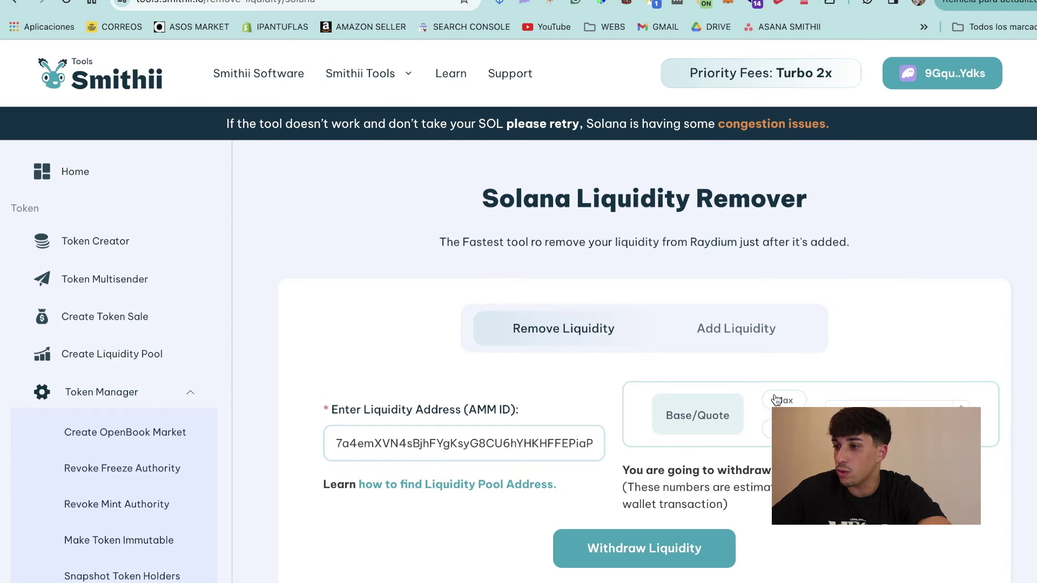
left_click(897, 416)
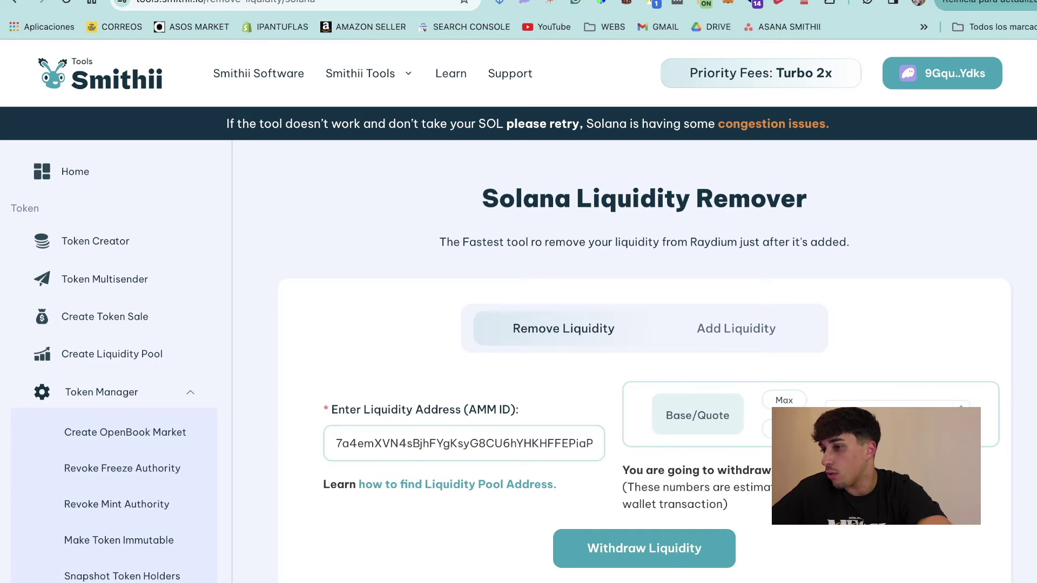
- Check the 54.368 Base and 1.852 Quote estimates, then withdraw the full 315.227766 liquidity
scroll(798, 328, "down", 3)
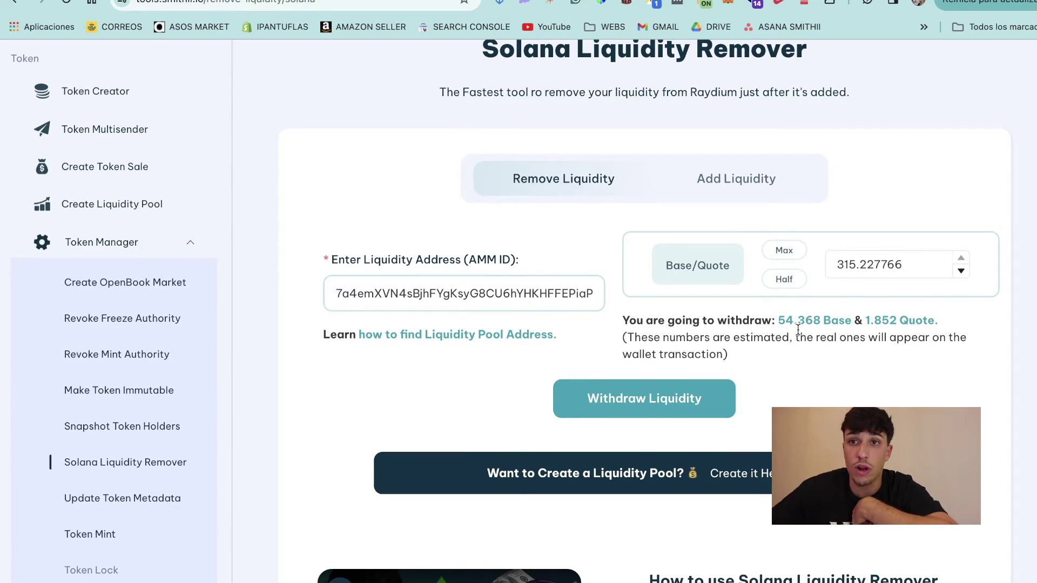
left_click_drag(779, 320, 853, 320)
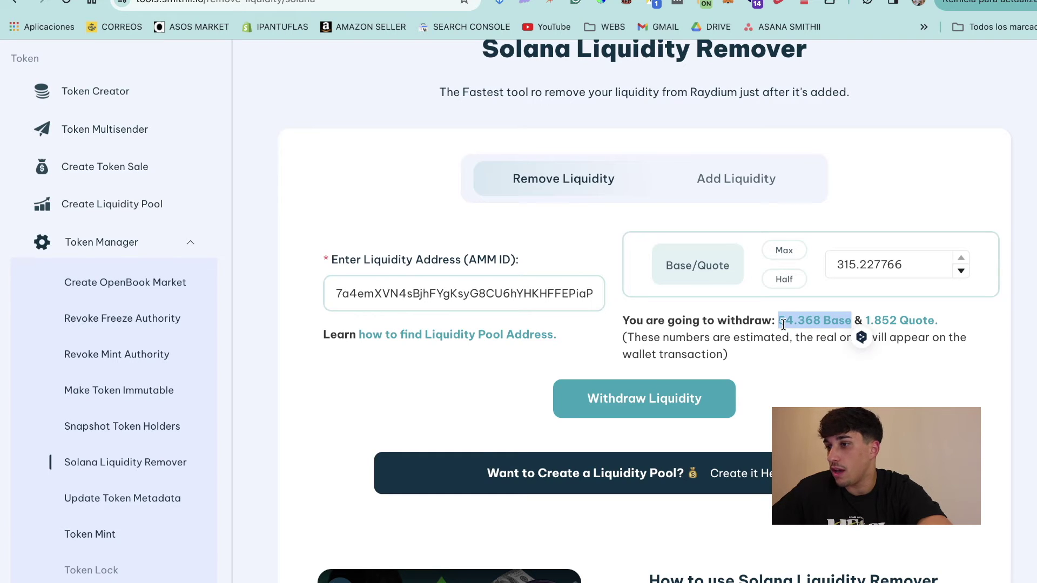
left_click(866, 321)
left_click_drag(867, 321, 930, 324)
left_click(710, 348)
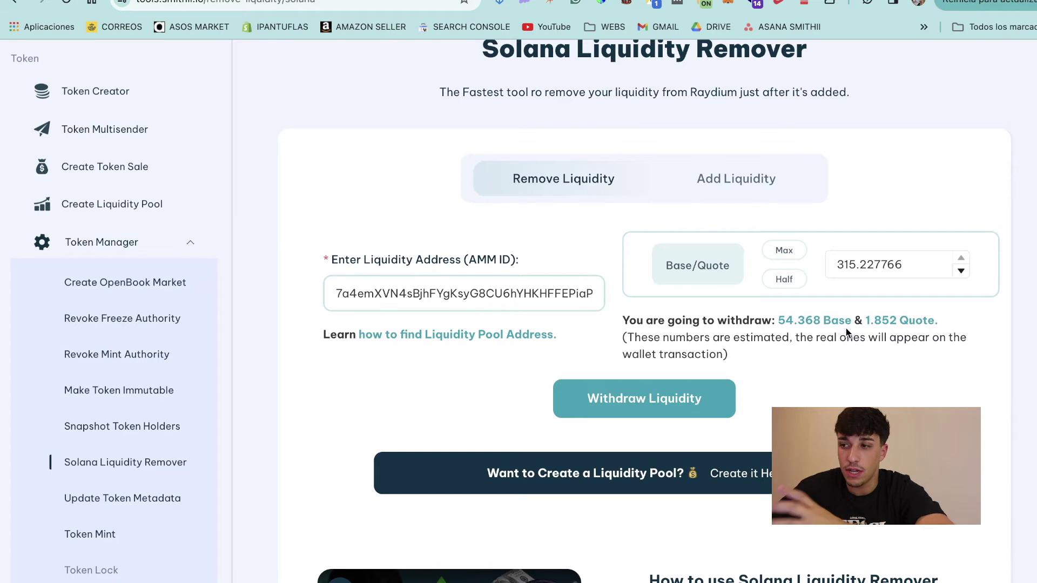
left_click(639, 405)
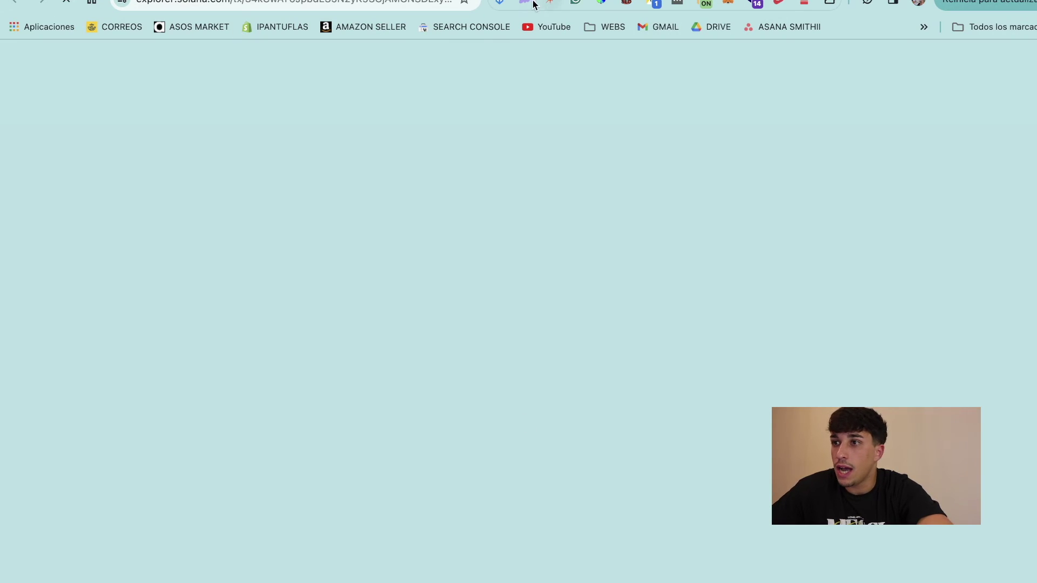
- In Phantom, check the 4.08968 SOL balance and the new Burned entry in Recent Activity
left_click(534, 4)
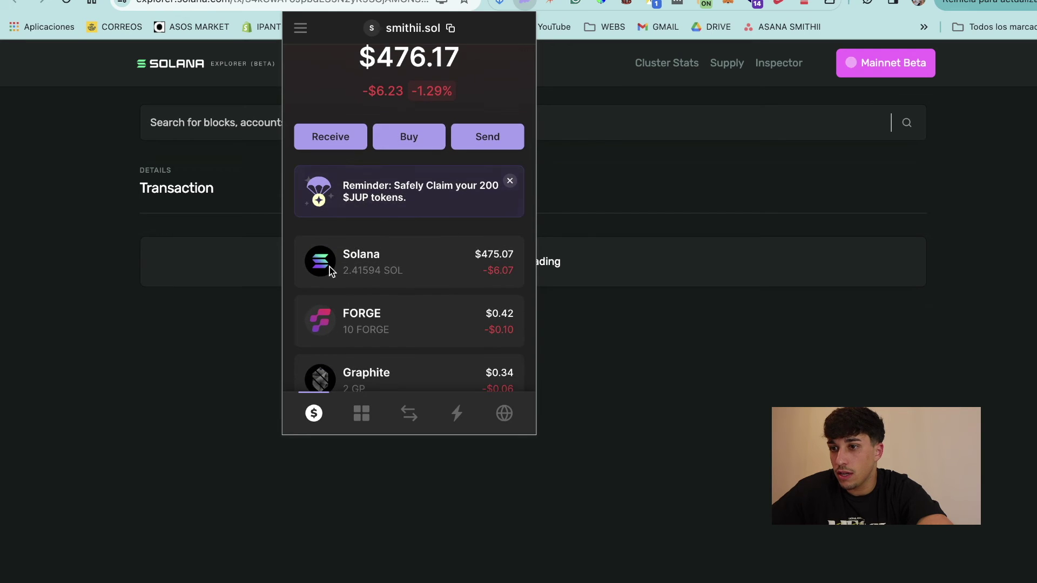
scroll(433, 252, "down", 3)
left_click(461, 411)
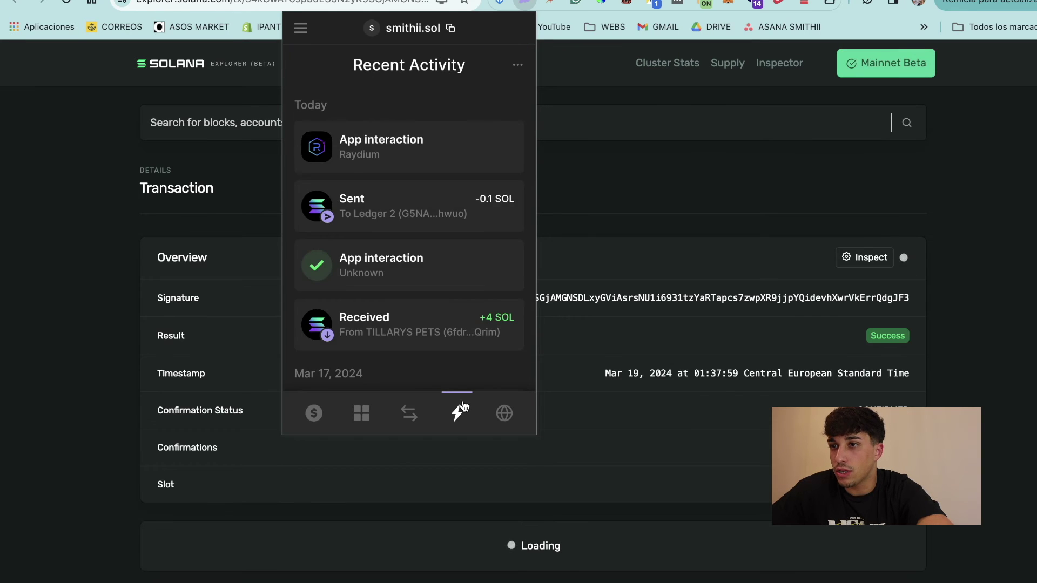
left_click(314, 414)
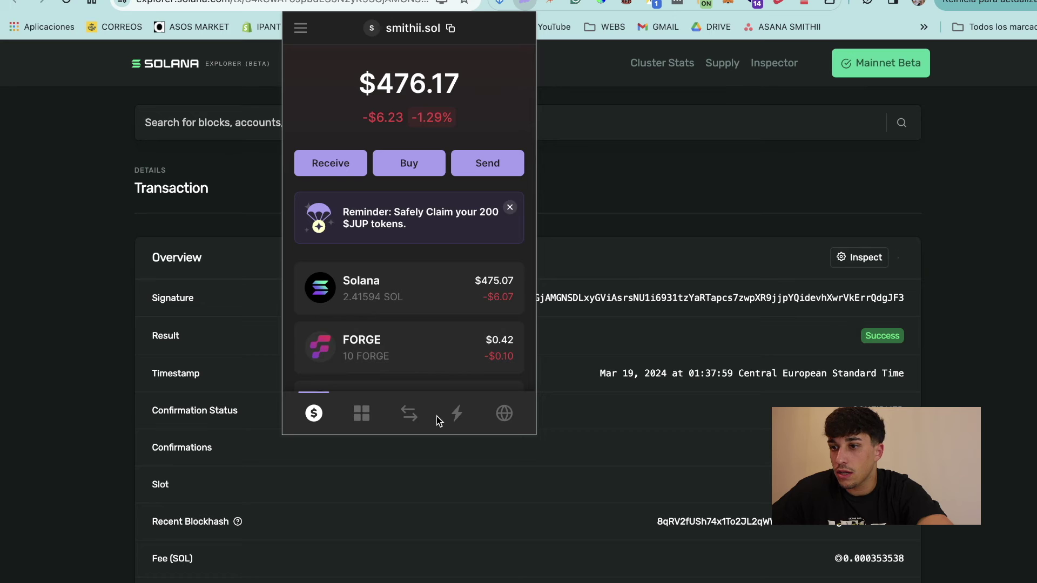
left_click(457, 413)
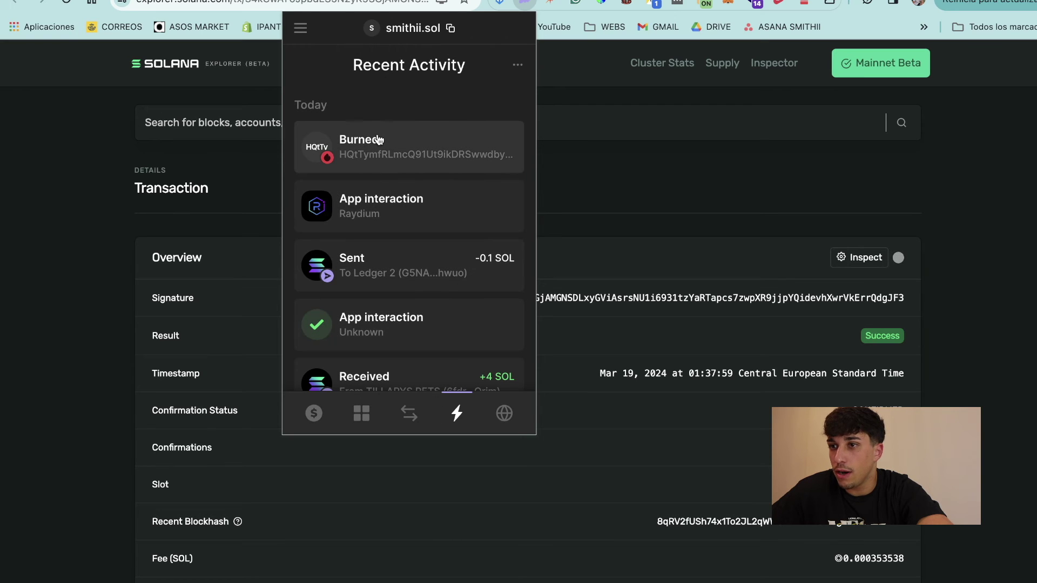
left_click(314, 413)
scroll(379, 280, "down", 2)
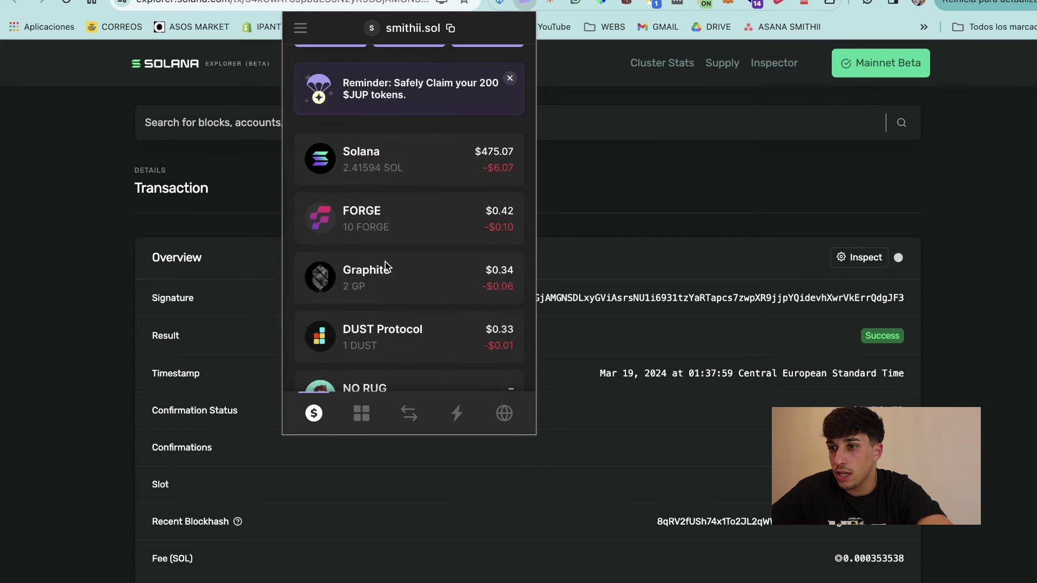
scroll(410, 243, "up", 2)
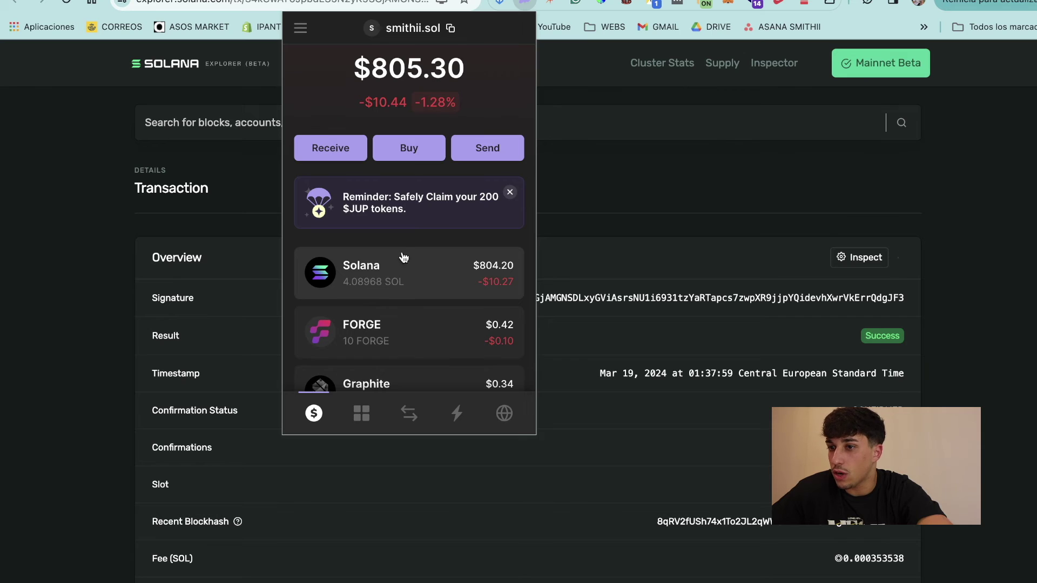
scroll(403, 258, "down", 3)
left_click(83, 167)
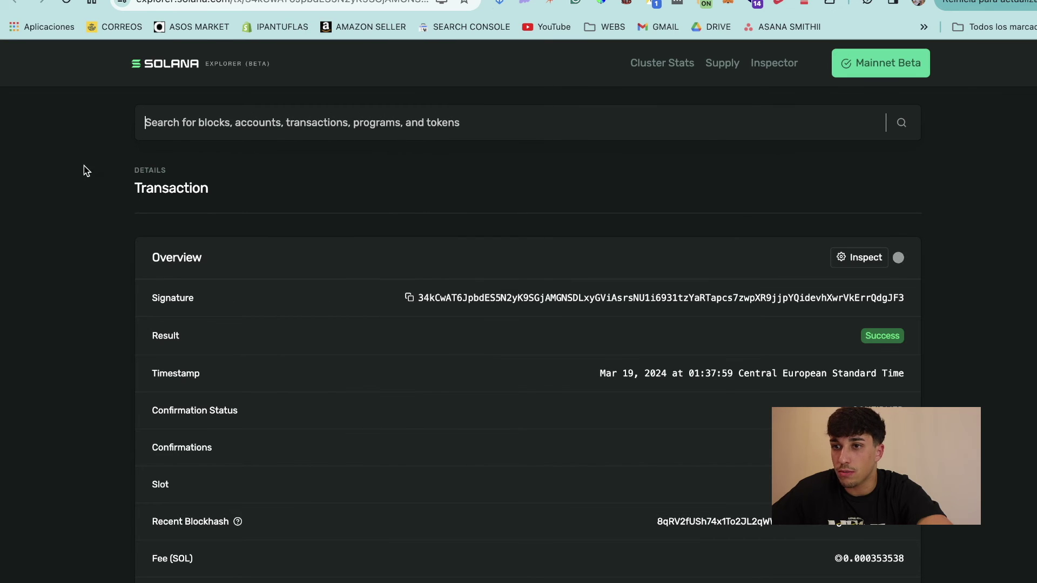
- Copy the withdrawal transaction signature and paste it into Solscan's search box
left_click(410, 297)
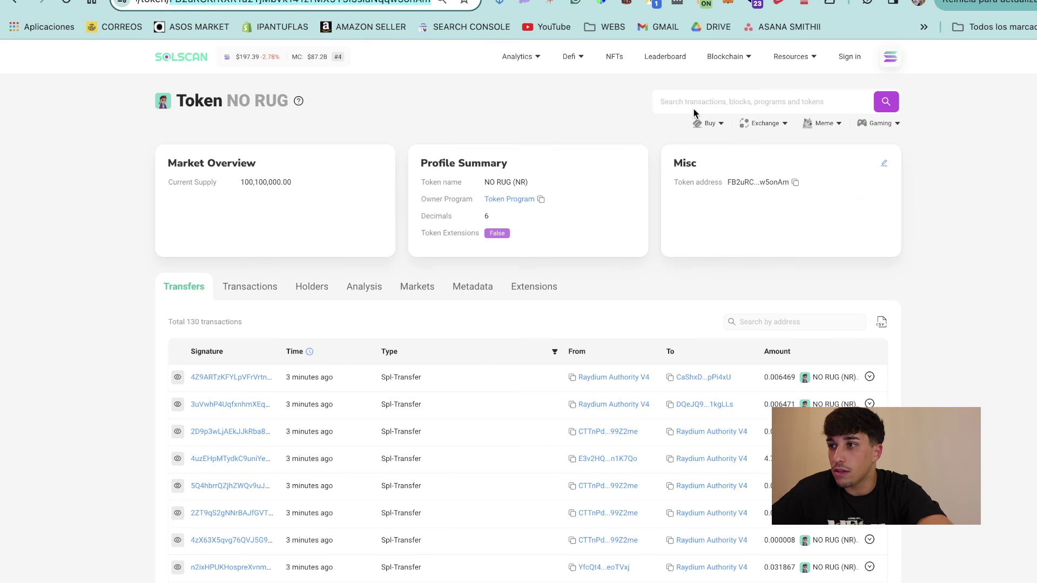
left_click(693, 108)
key("ctrl+v")
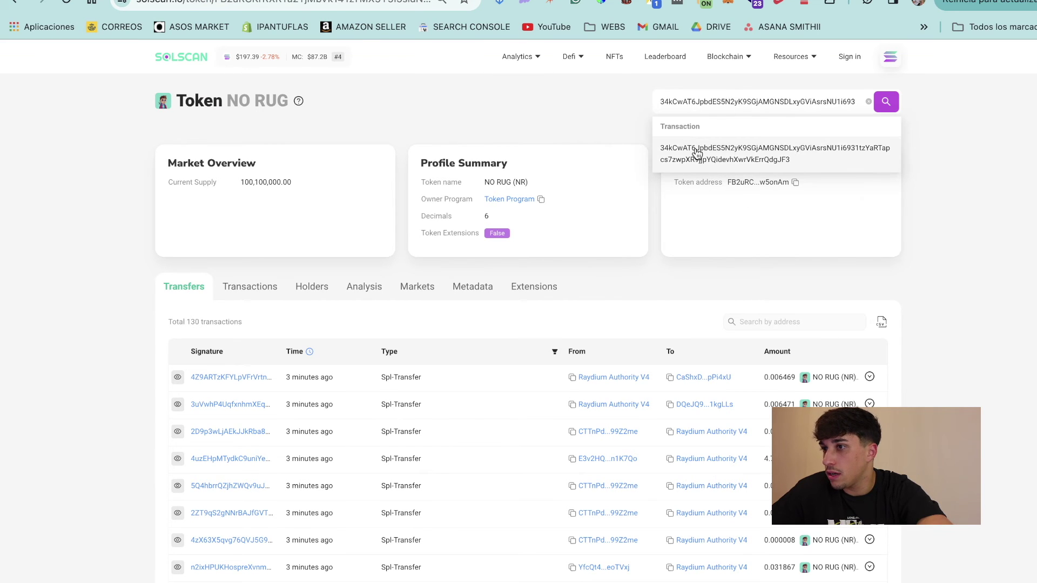
- Open the matching transaction, showing 56.35 NR and 1.774 SOL removed from Raydium Liquidity Pool V4
left_click(693, 153)
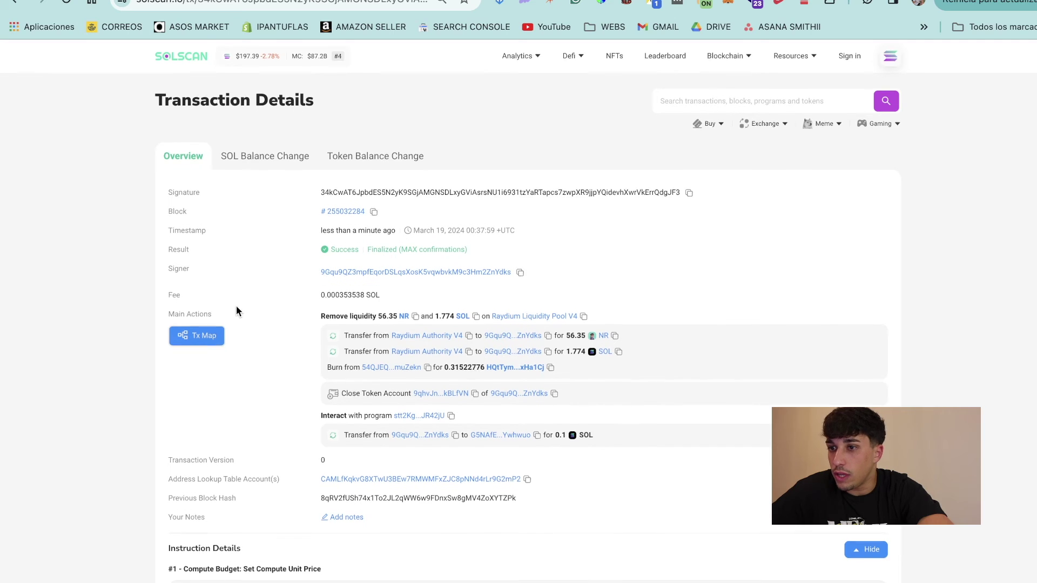
scroll(236, 312, "down", 1)
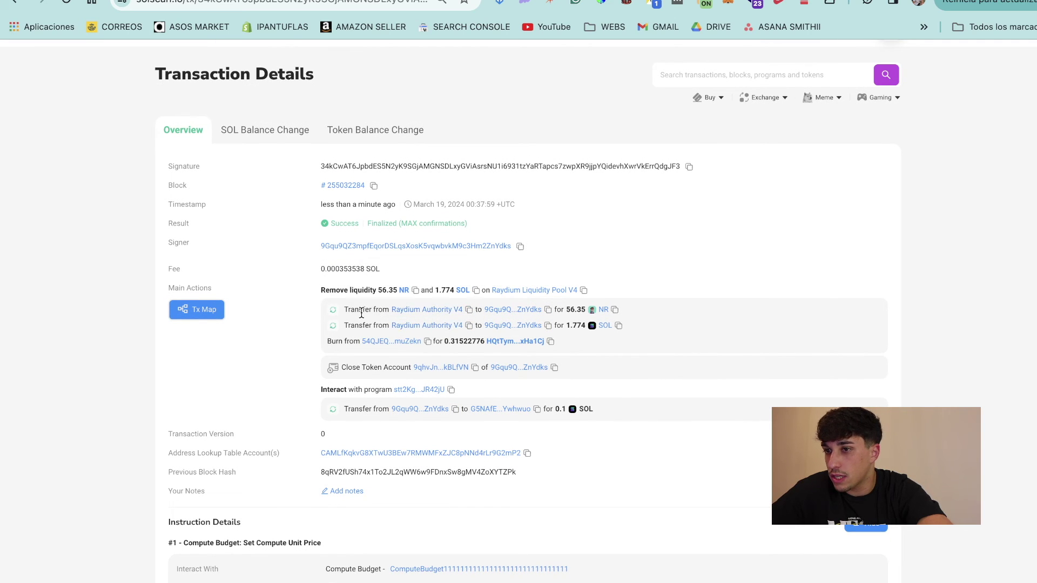